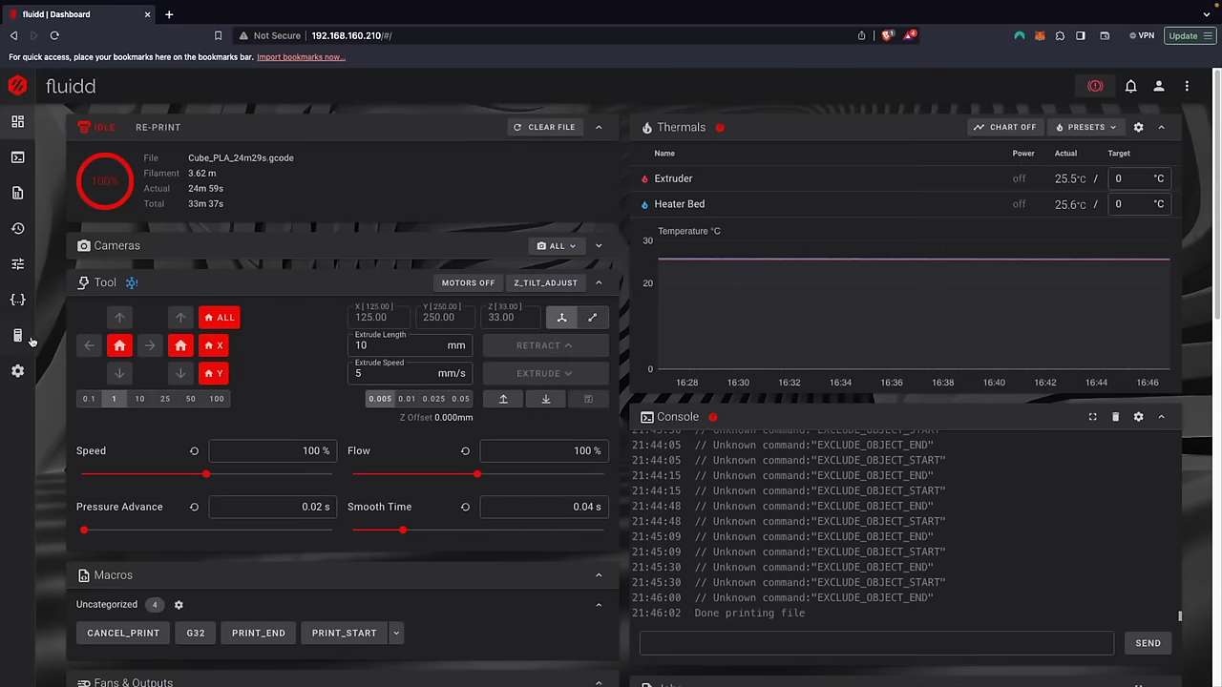
Open Fluidd's Configuration page to reach the printer config files
left_click(18, 300)
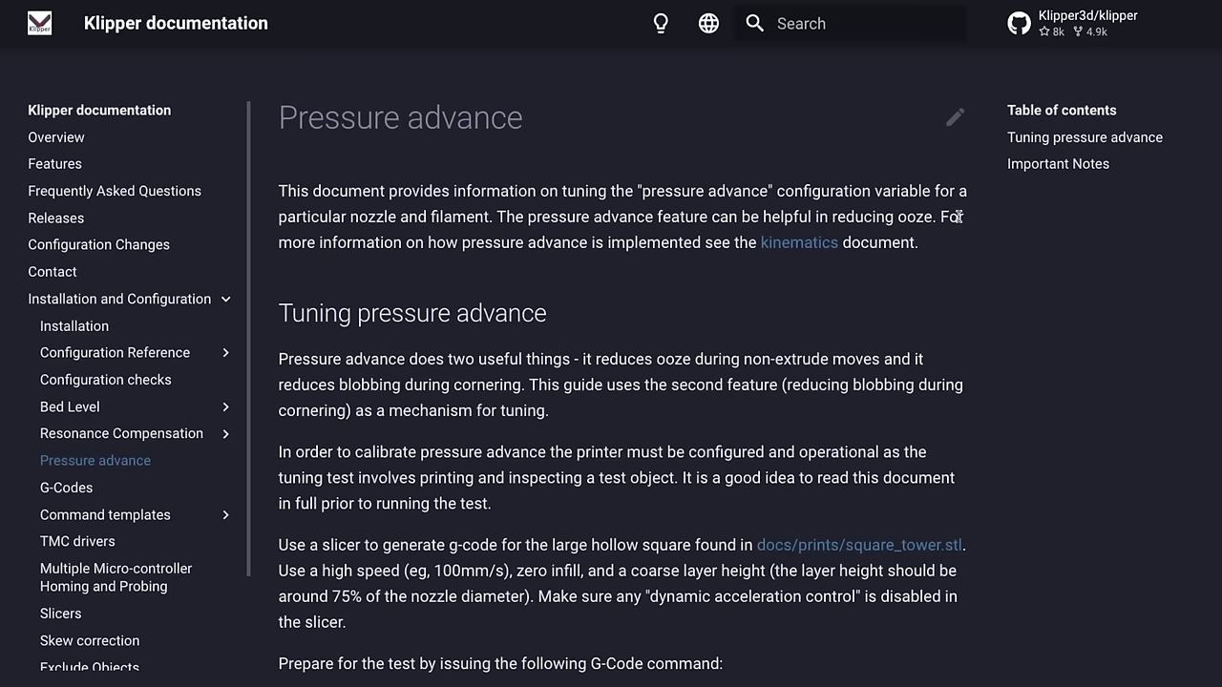
Download square_tower.stl from the Klipper docs and save it to Downloads
scroll(587, 361, "down", 2)
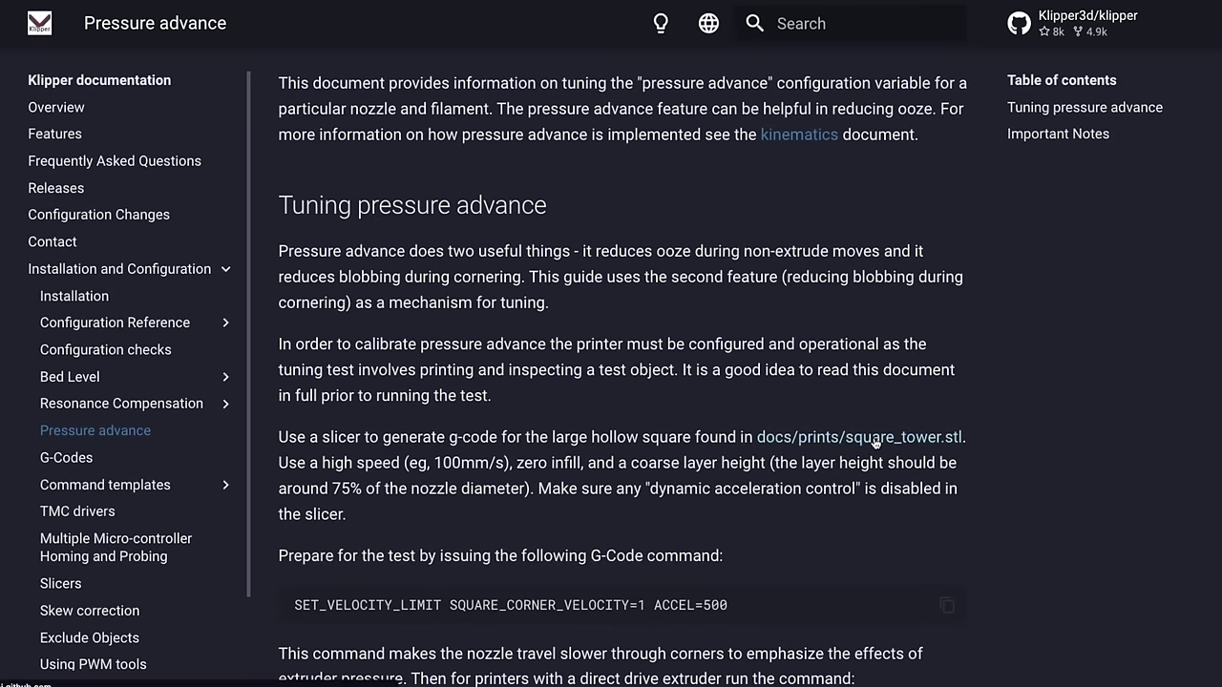
left_click(875, 437)
left_click(865, 446)
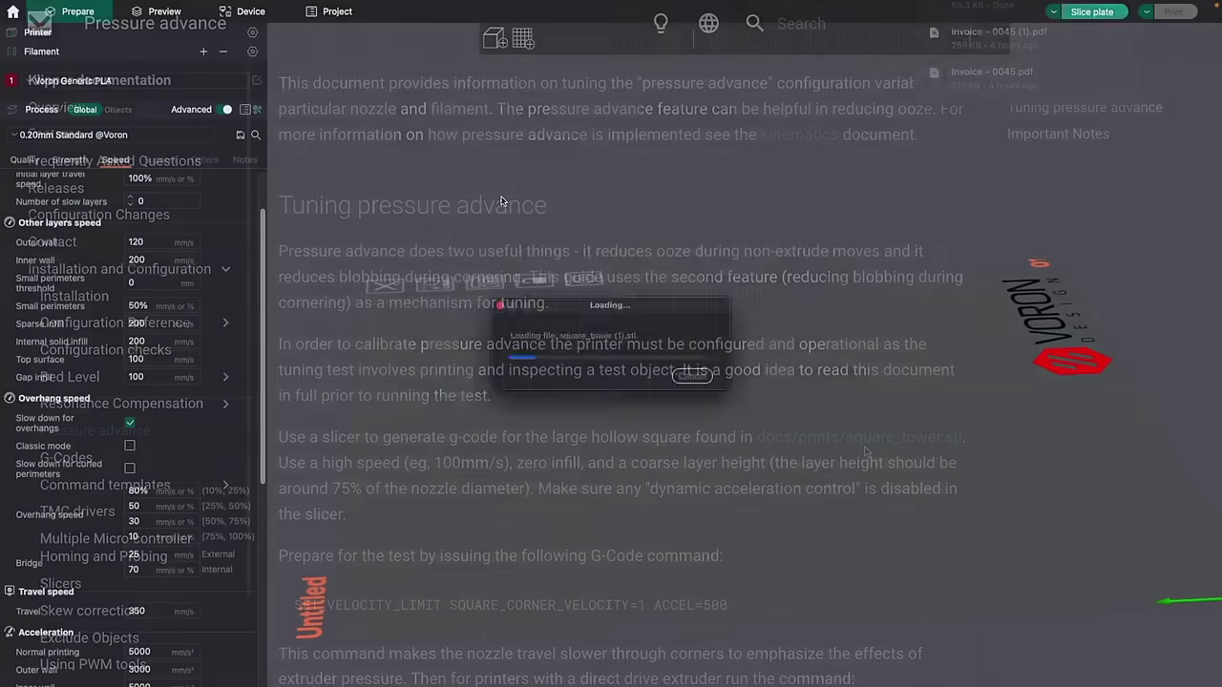
Set the tower's sparse infill to 5% and layer heights to 0.3 mm, then slice
left_click_drag(566, 227, 573, 251)
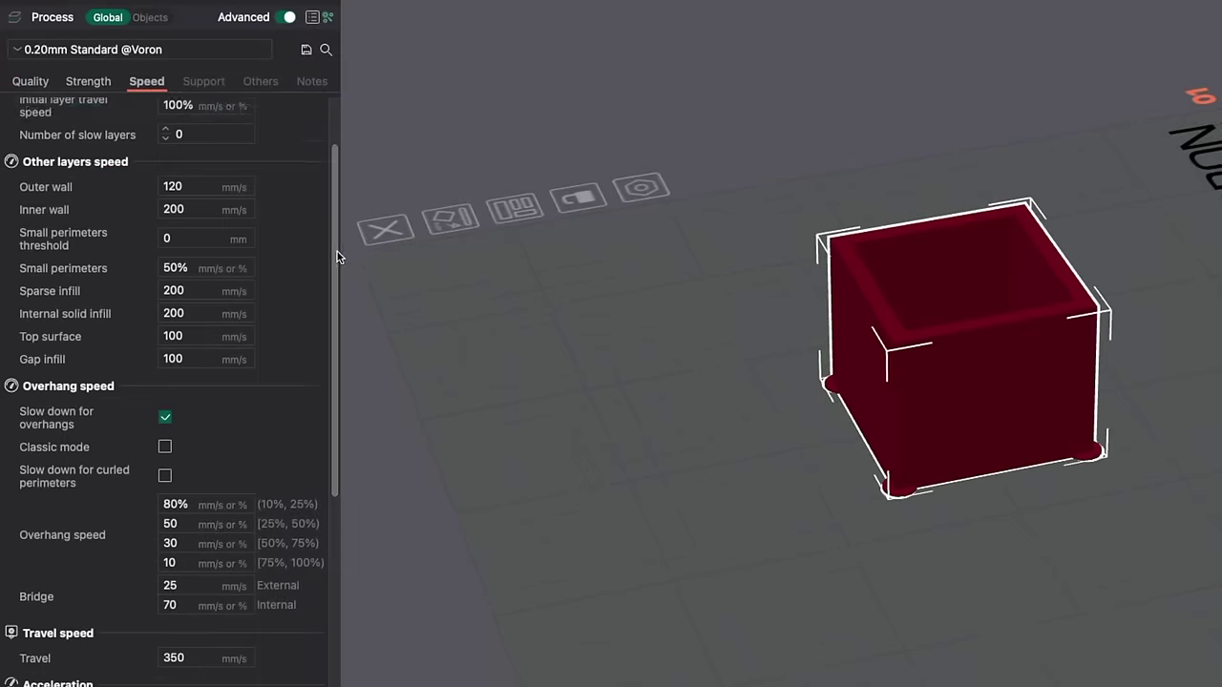
left_click_drag(337, 256, 334, 265)
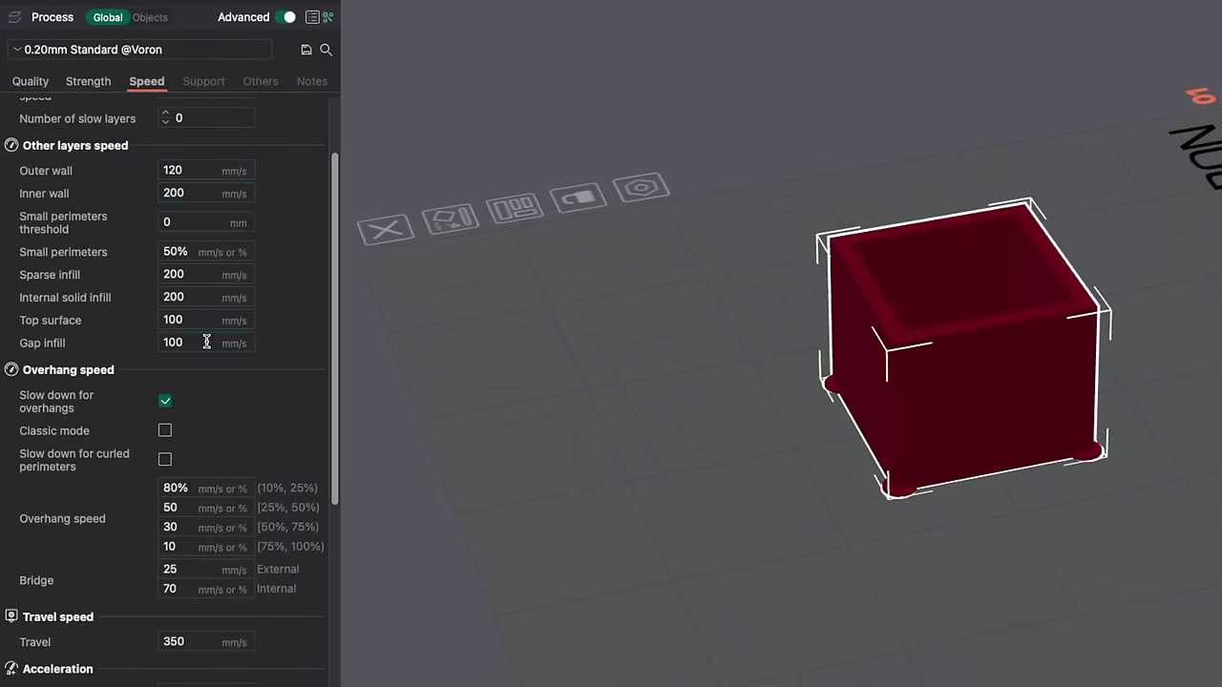
left_click(89, 82)
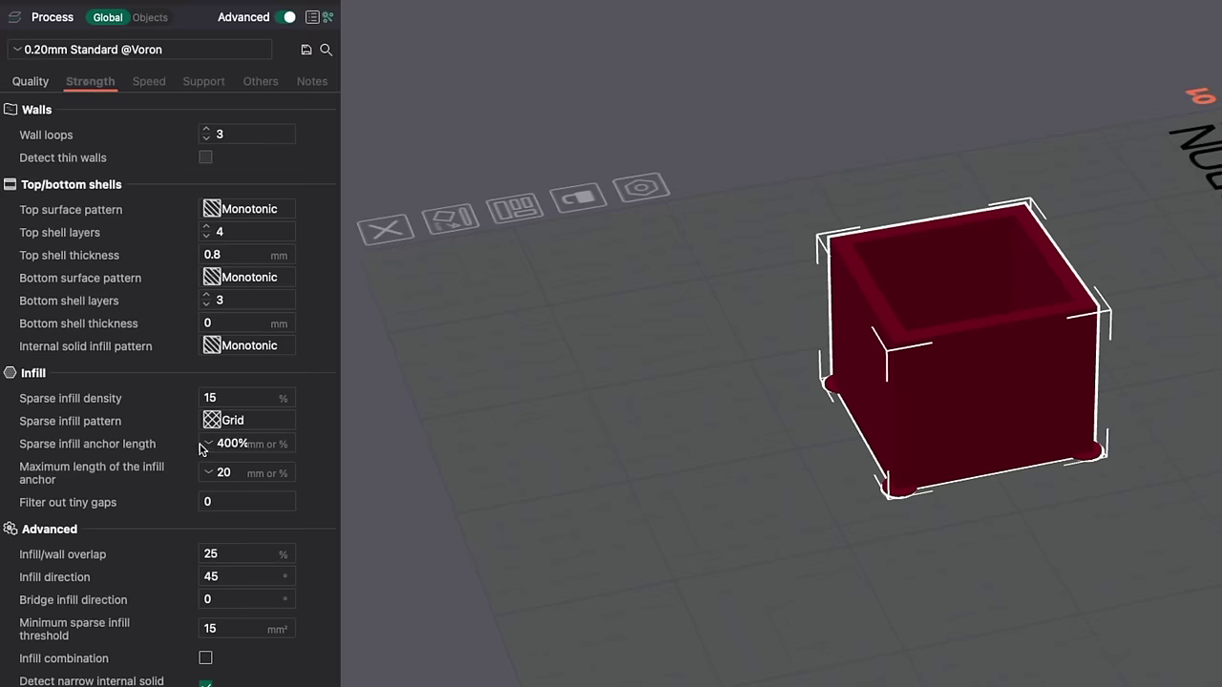
type("5")
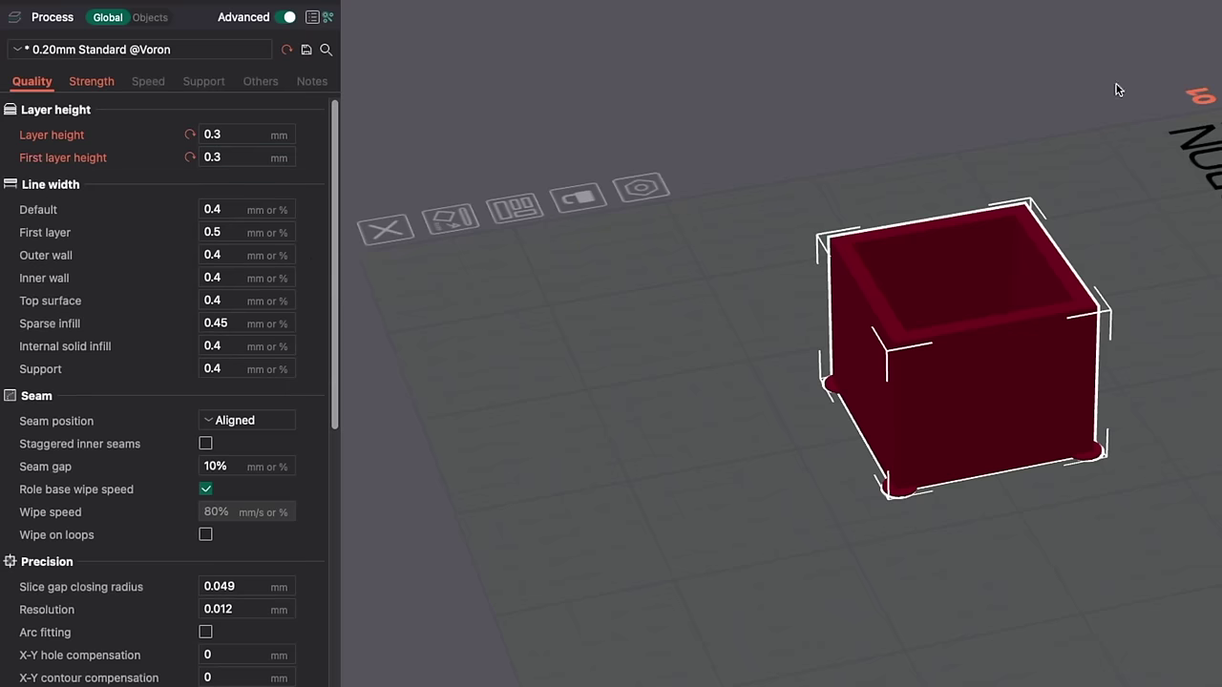
key("ctrl+r")
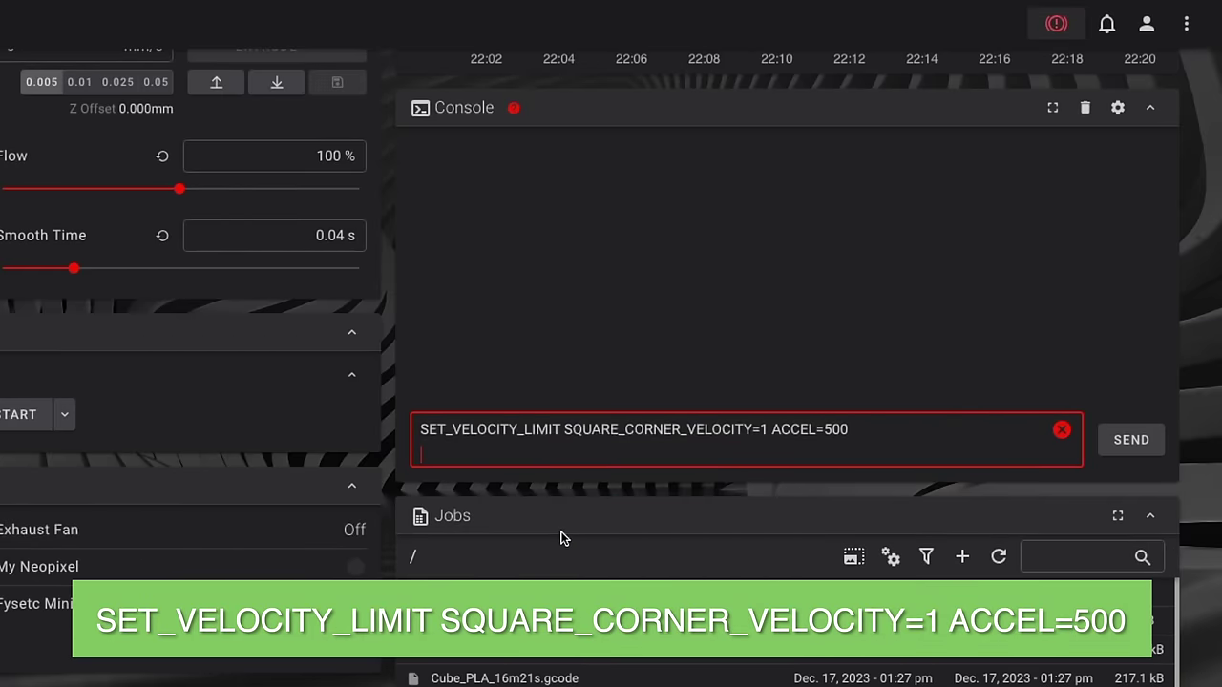
Send SET_VELOCITY_LIMIT SQUARE_CORNER_VELOCITY=1 ACCEL=500, then start TUNING_TOWER with start 0, factor .005
left_click(1119, 441)
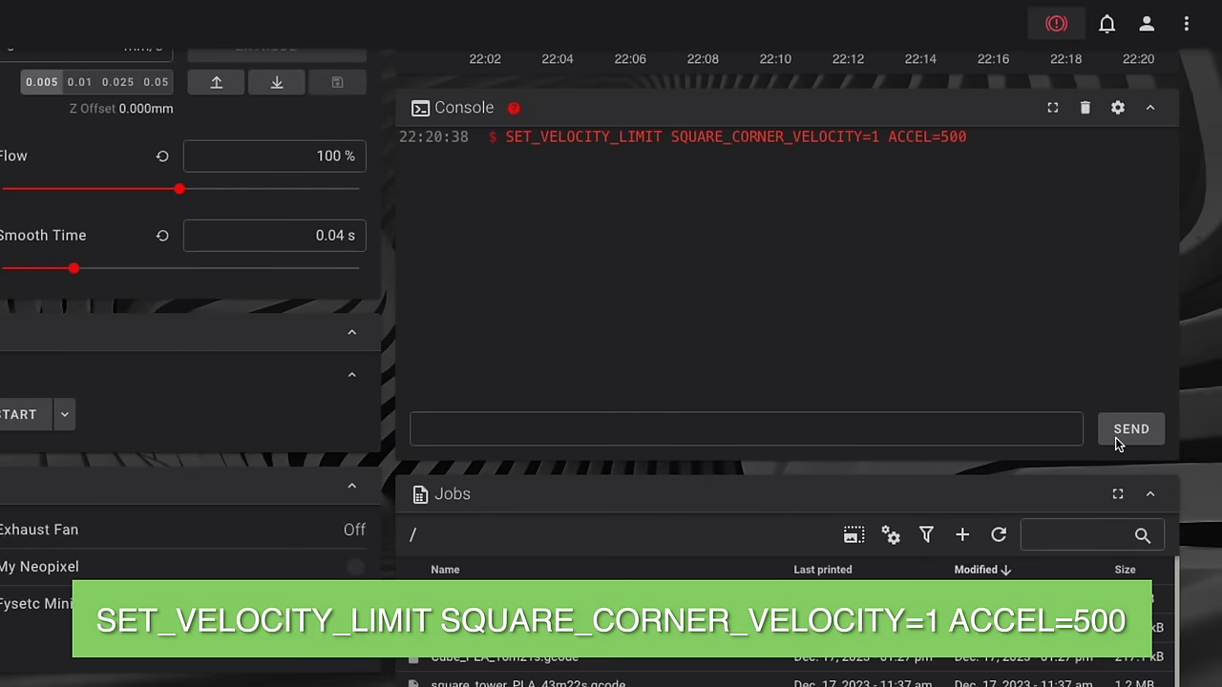
left_click(542, 430)
right_click(542, 429)
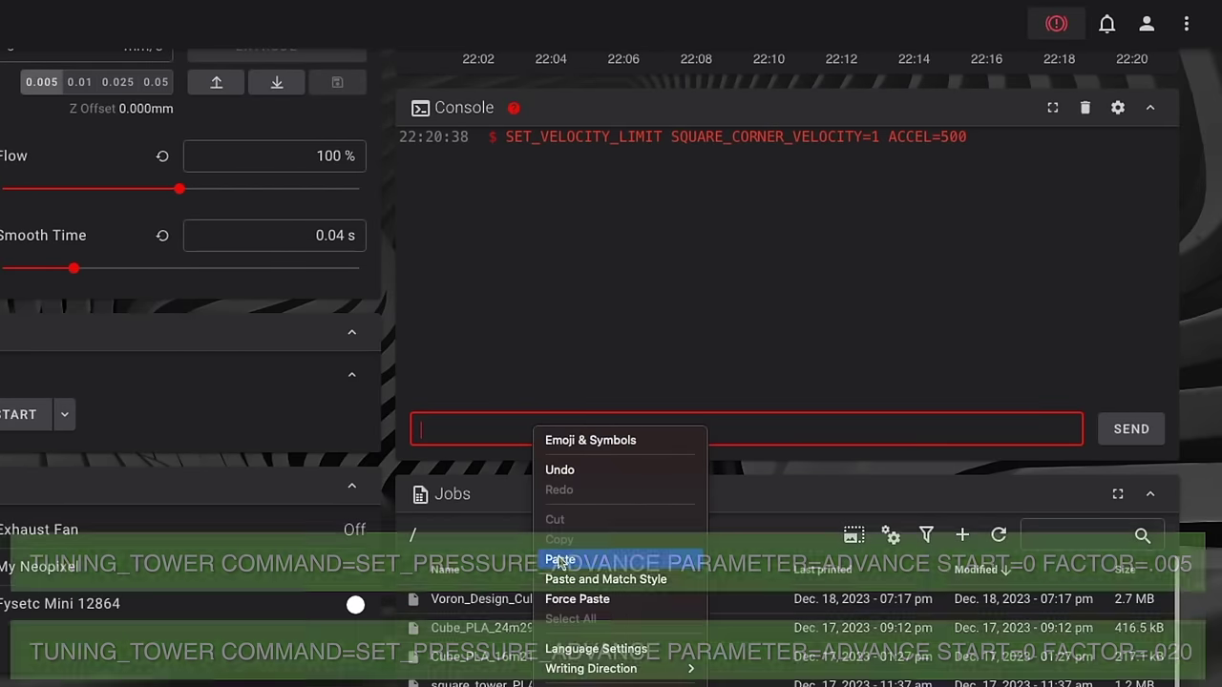
left_click(536, 553)
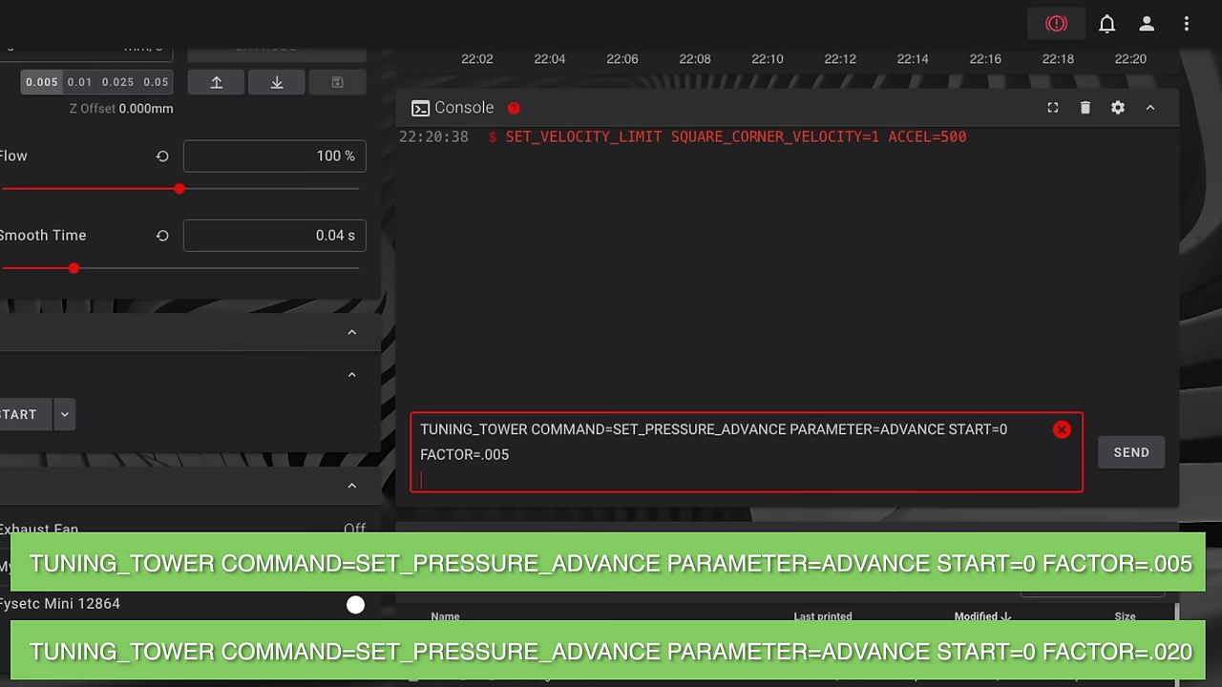
left_click(1130, 455)
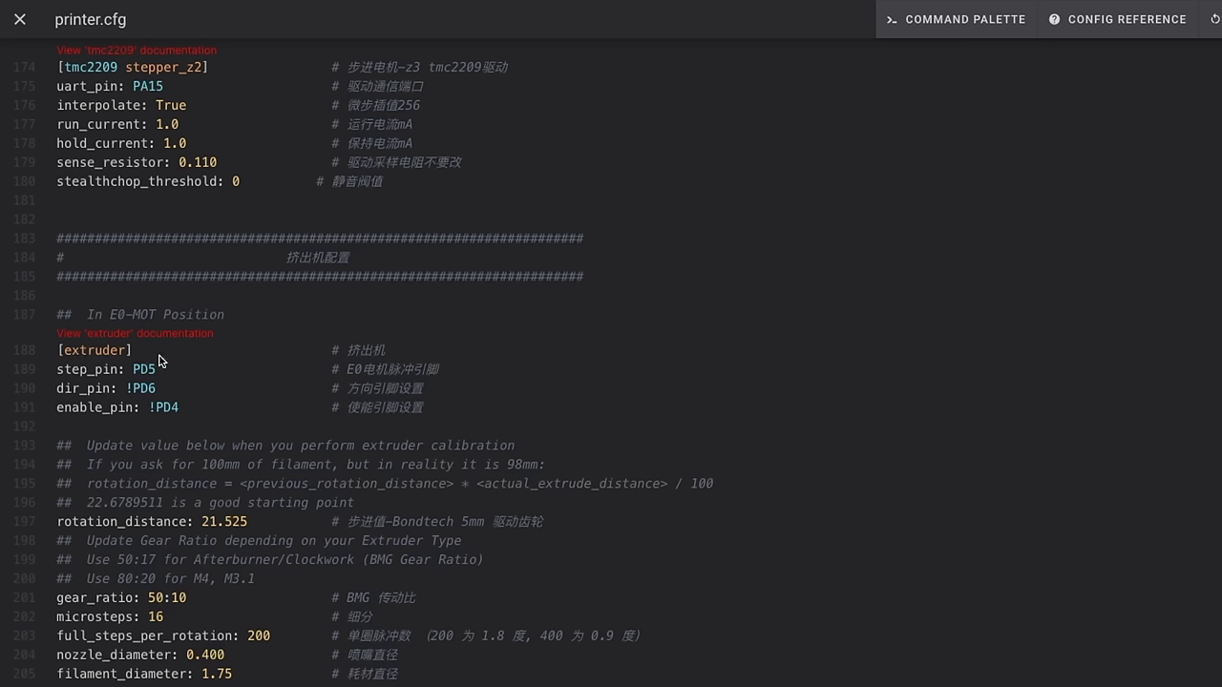
Add pressure_advance: .0235 to printer.cfg's [extruder] section, then save and restart Klipper
scroll(160, 361, "down", 6)
left_click(95, 583)
type("press")
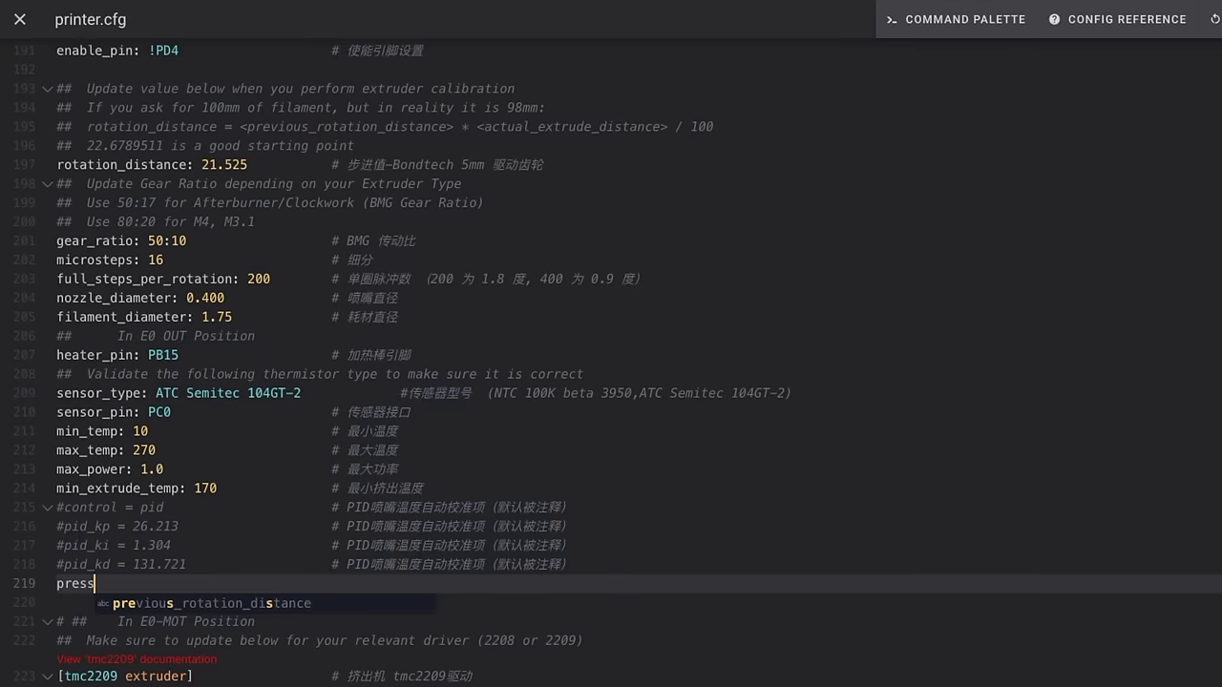
type("ure")
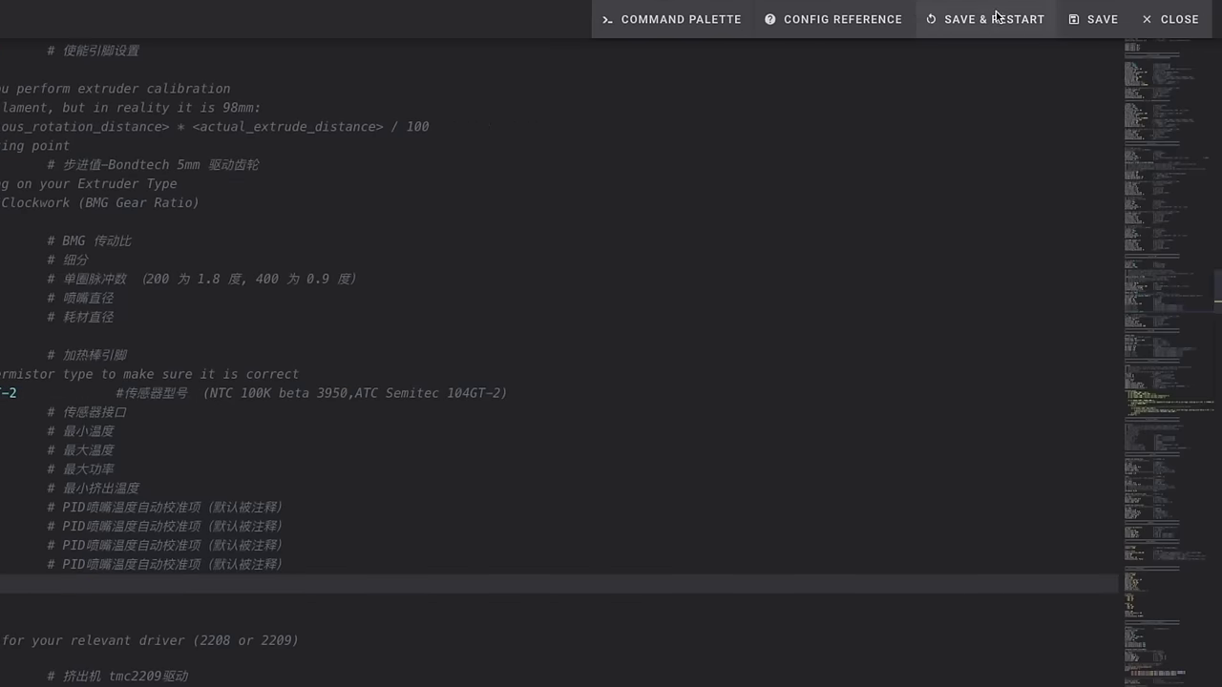
left_click(996, 19)
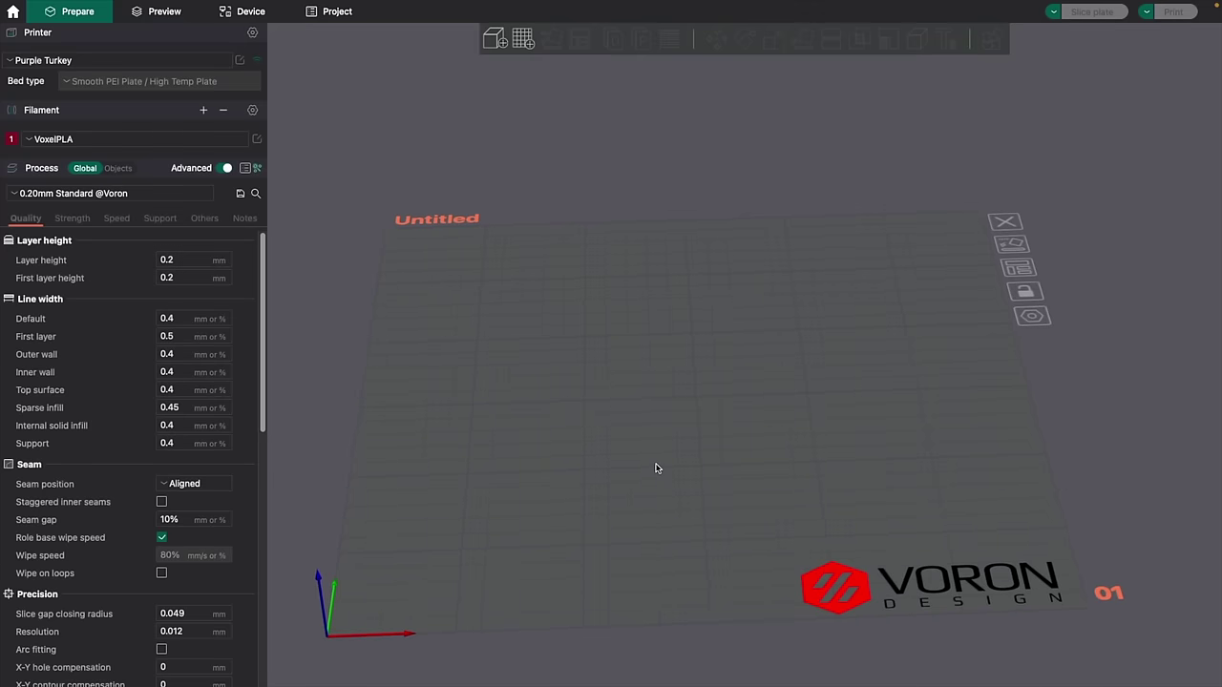
Open the VoxelPLA filament settings, then bring up the Pressure advance calibration dialog
scroll(656, 467, "down", 5)
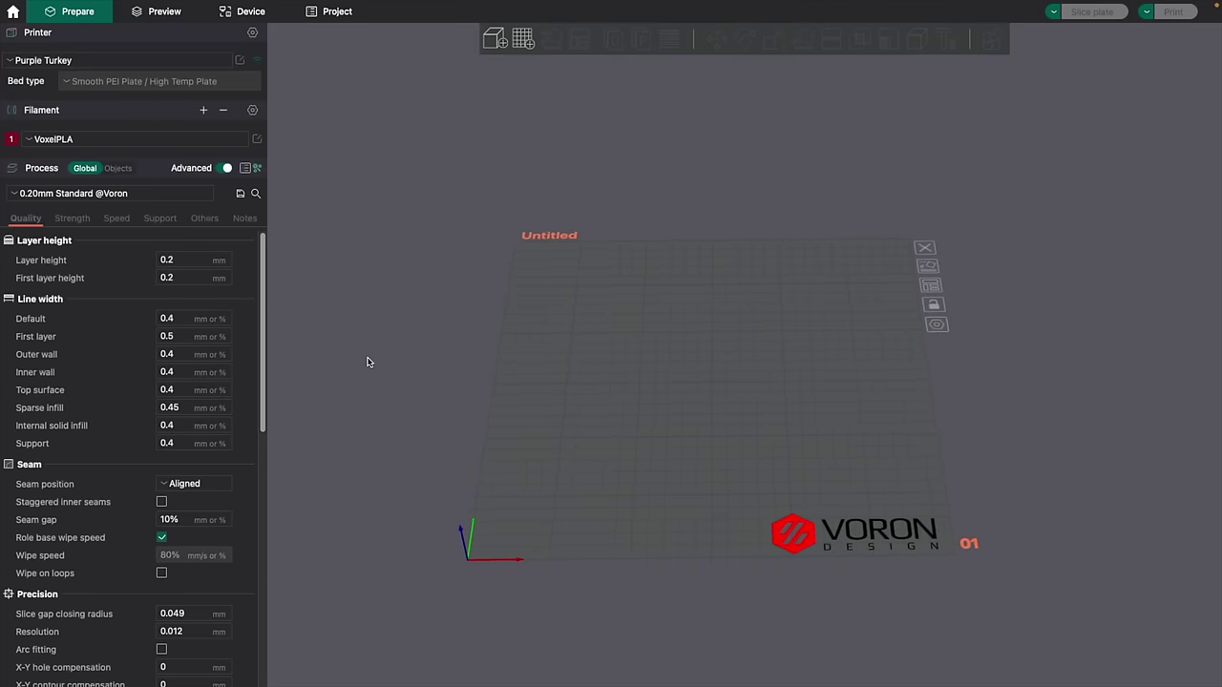
left_click(256, 140)
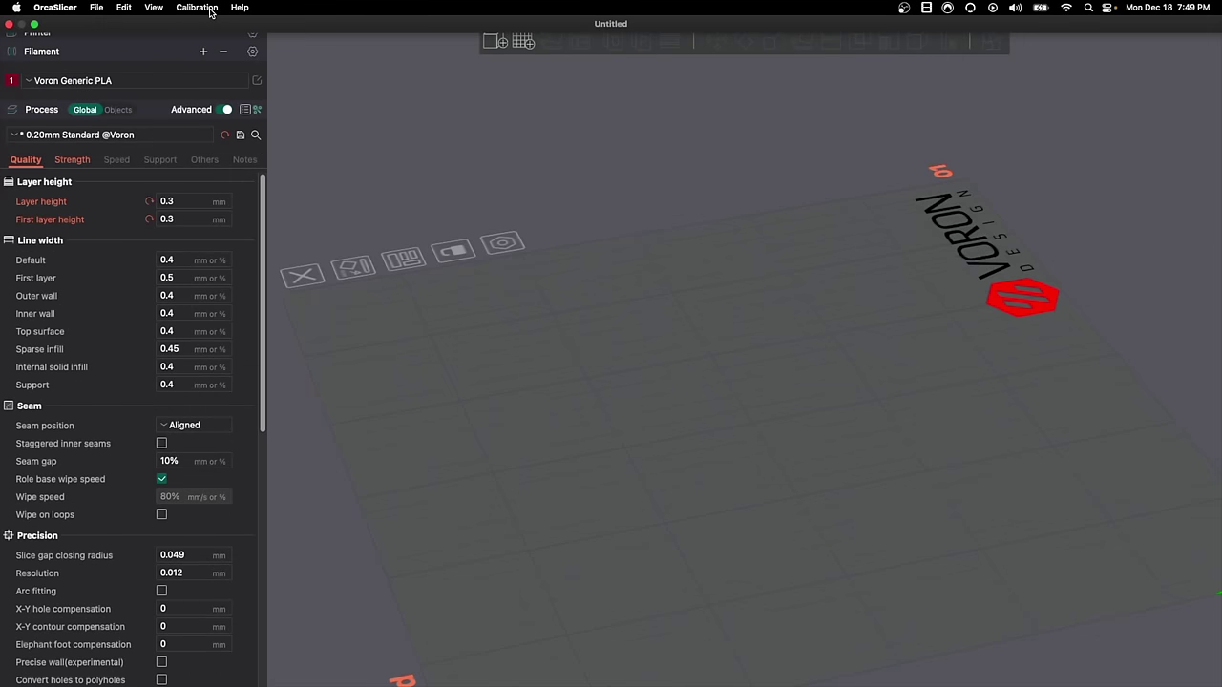
left_click(198, 7)
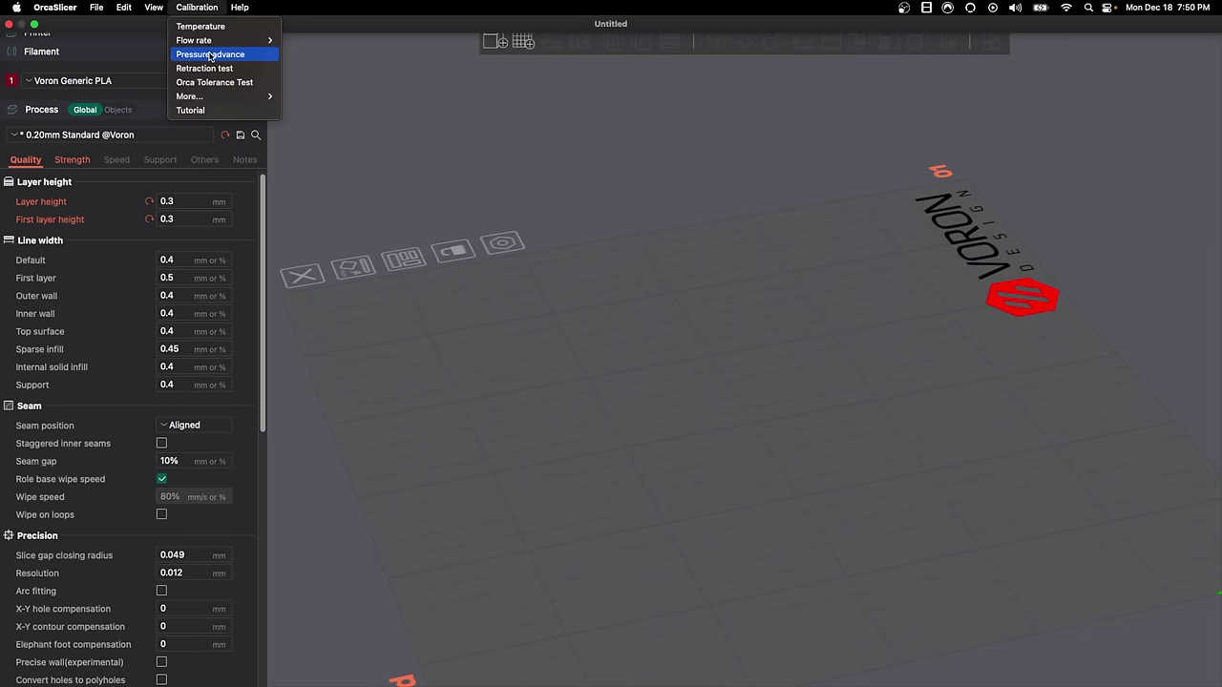
left_click(210, 54)
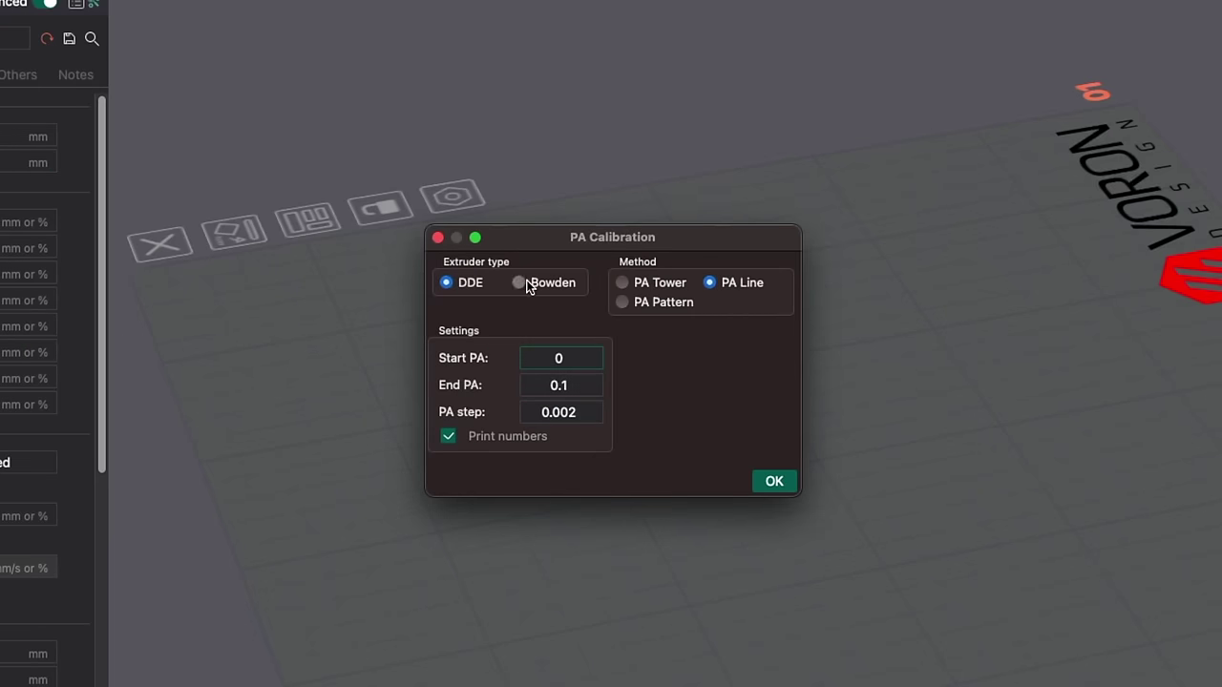
Choose the DDE extruder, try PA Tower, then settle on the PA Line method
left_click(445, 283)
left_click(623, 283)
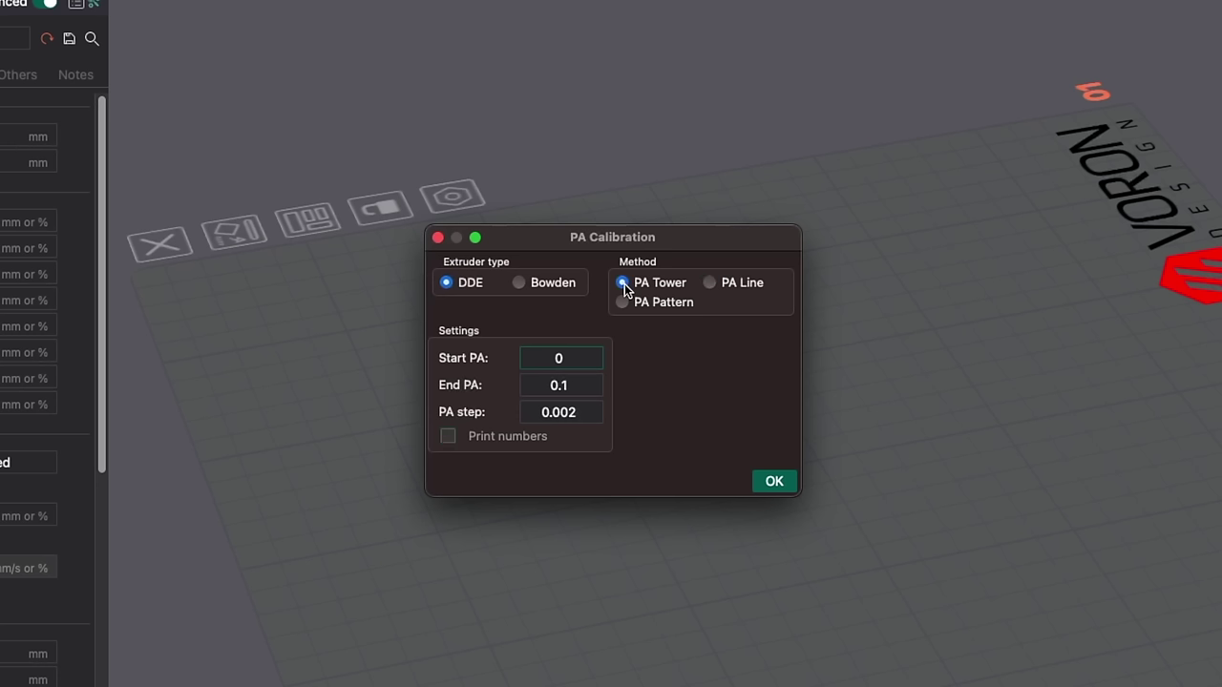
left_click(709, 283)
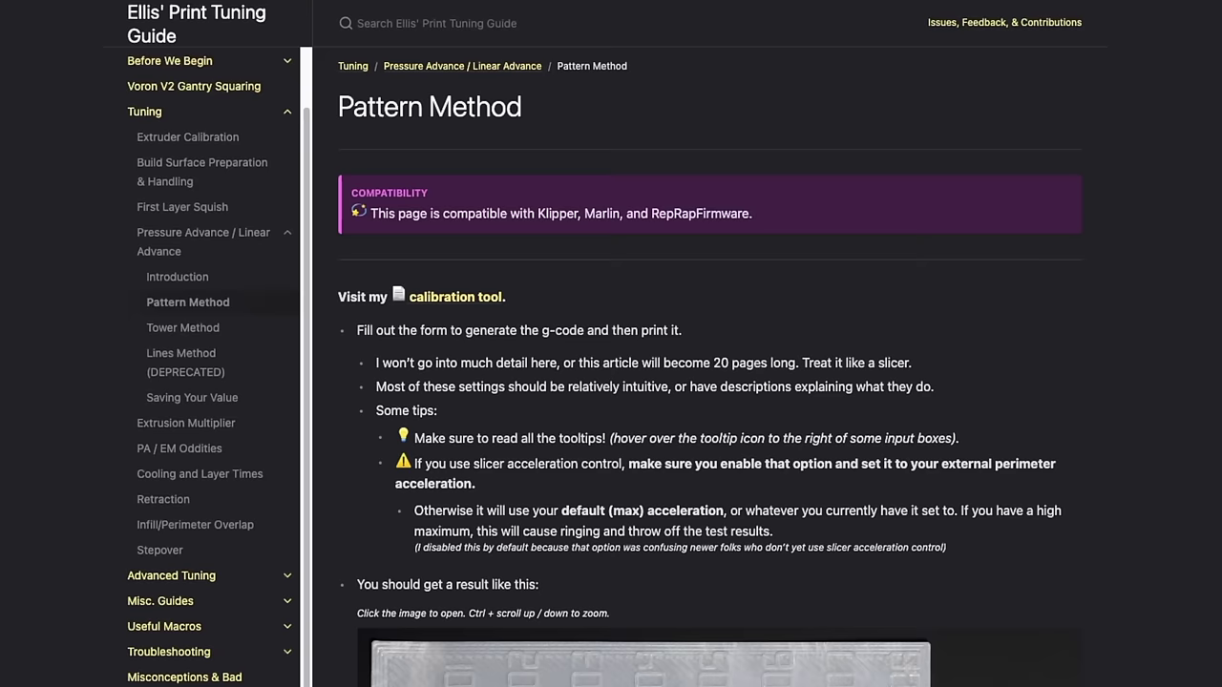
Scroll the Pattern Method page down to the example settings and test-print photo
scroll(724, 347, "down", 3)
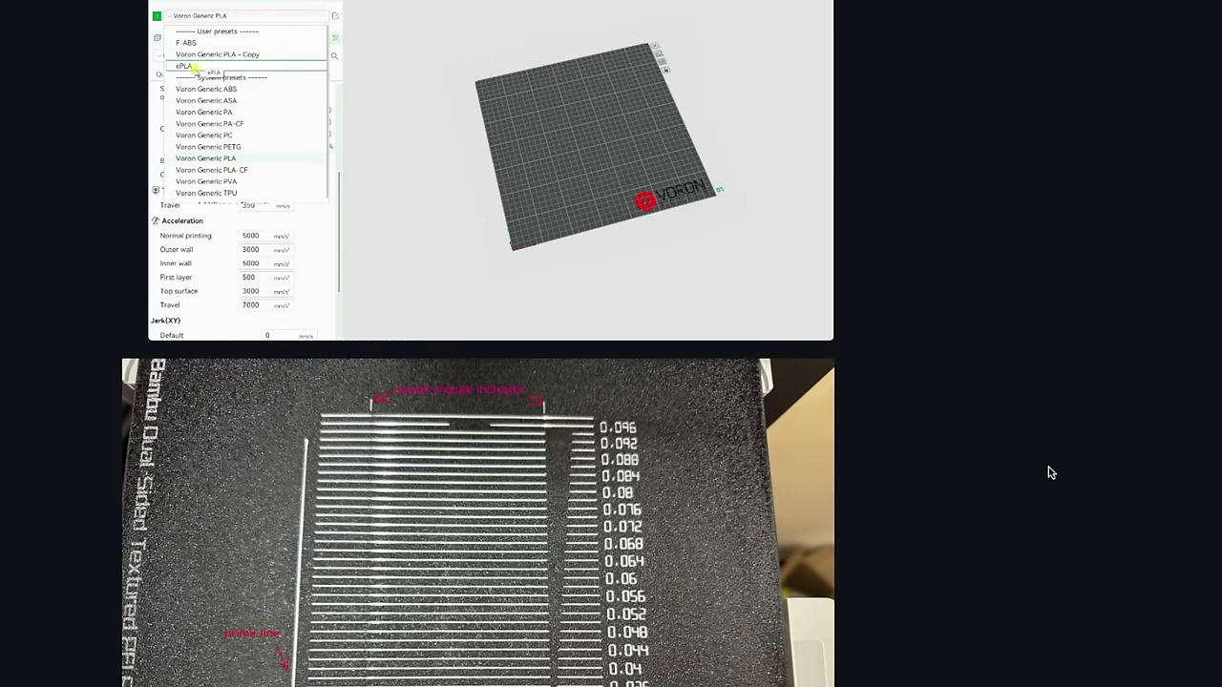
scroll(1048, 467, "down", 3)
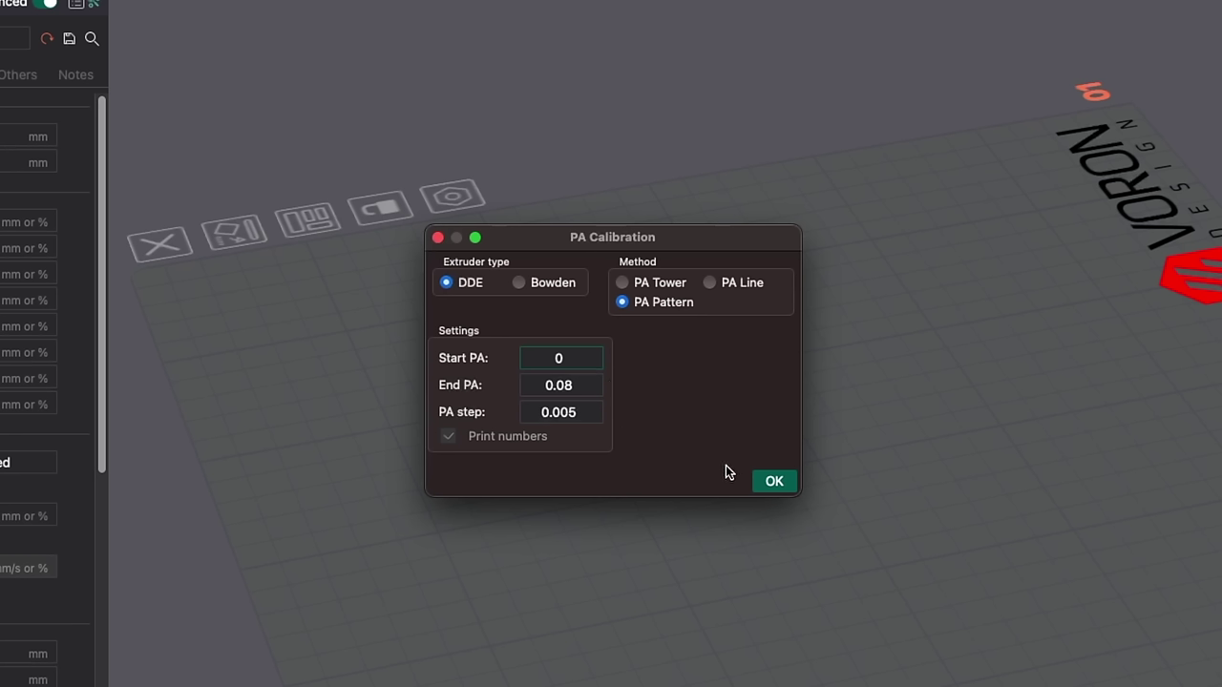
Generate the PA pattern test (0 to 0.08, step 0.005), discarding unsaved preset changes
left_click(779, 481)
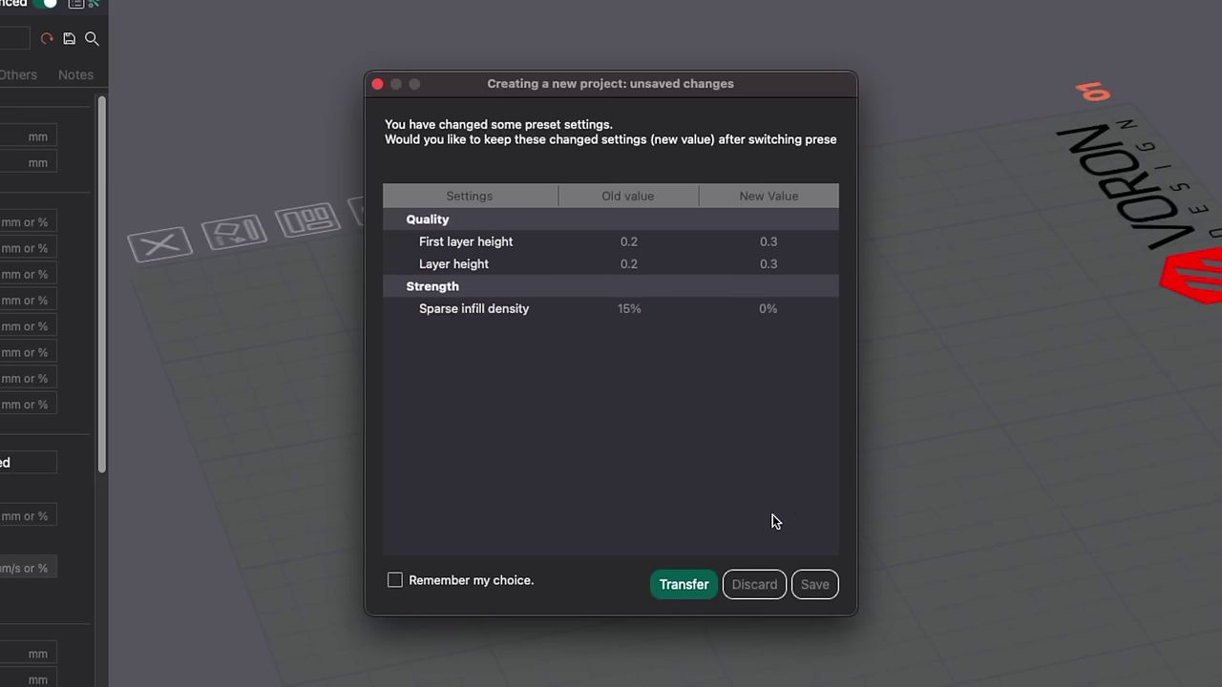
left_click(769, 584)
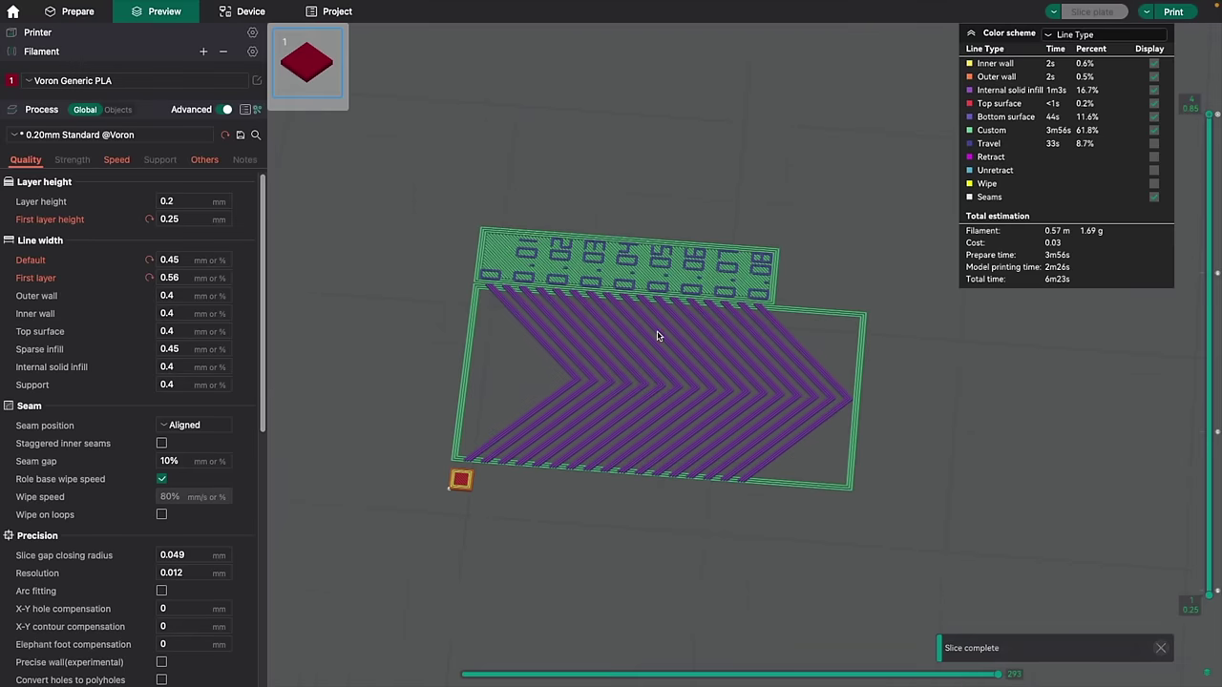
Orbit the sliced preview to inspect the pressure advance test pattern
left_click_drag(660, 337, 685, 219)
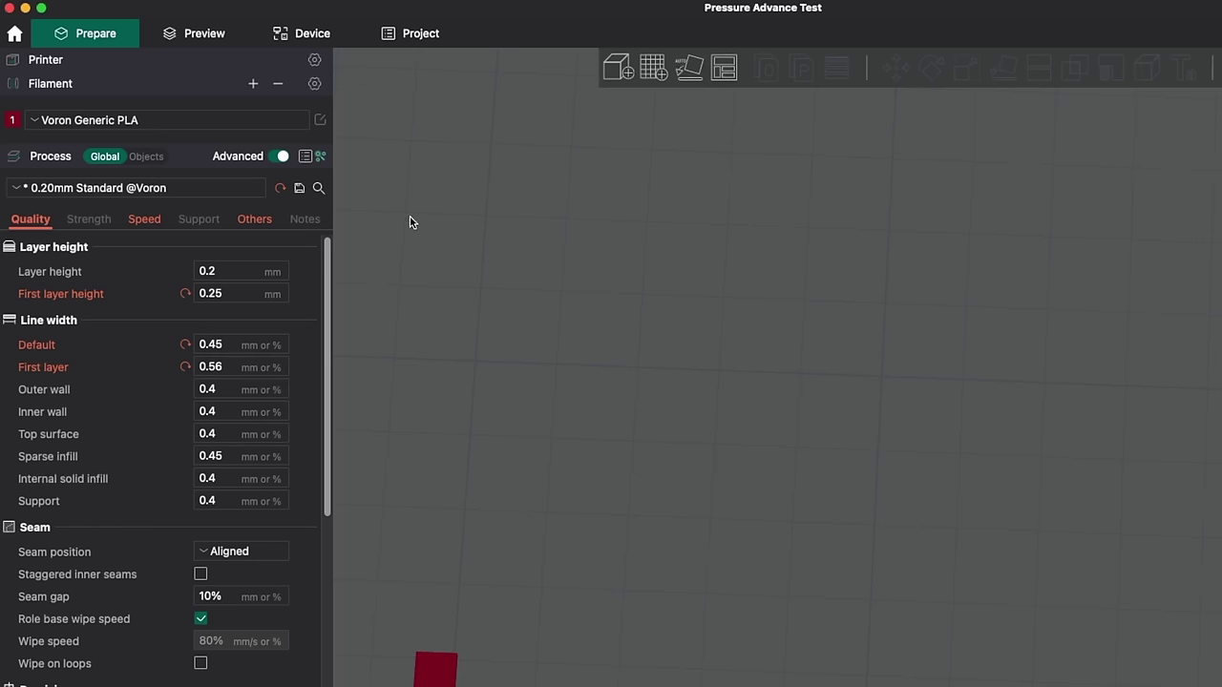
Turn on pressure advance at 0.02 in the PLA filament settings and save as VoxelPLA
left_click(321, 121)
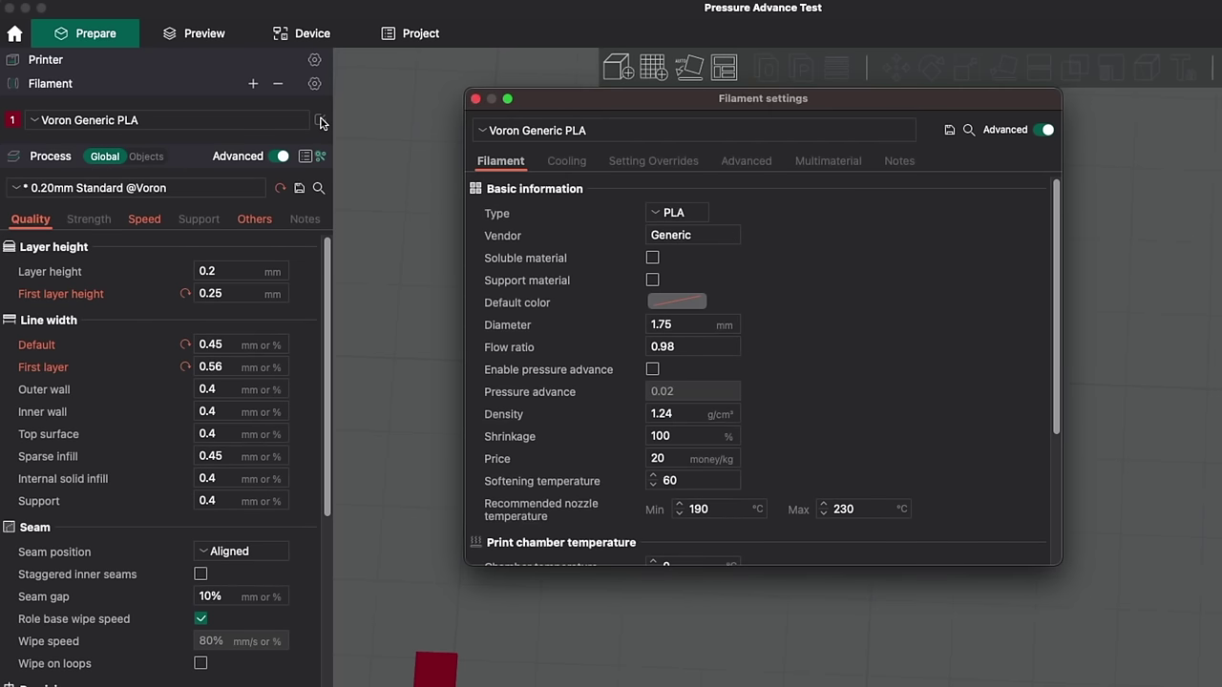
left_click(653, 370)
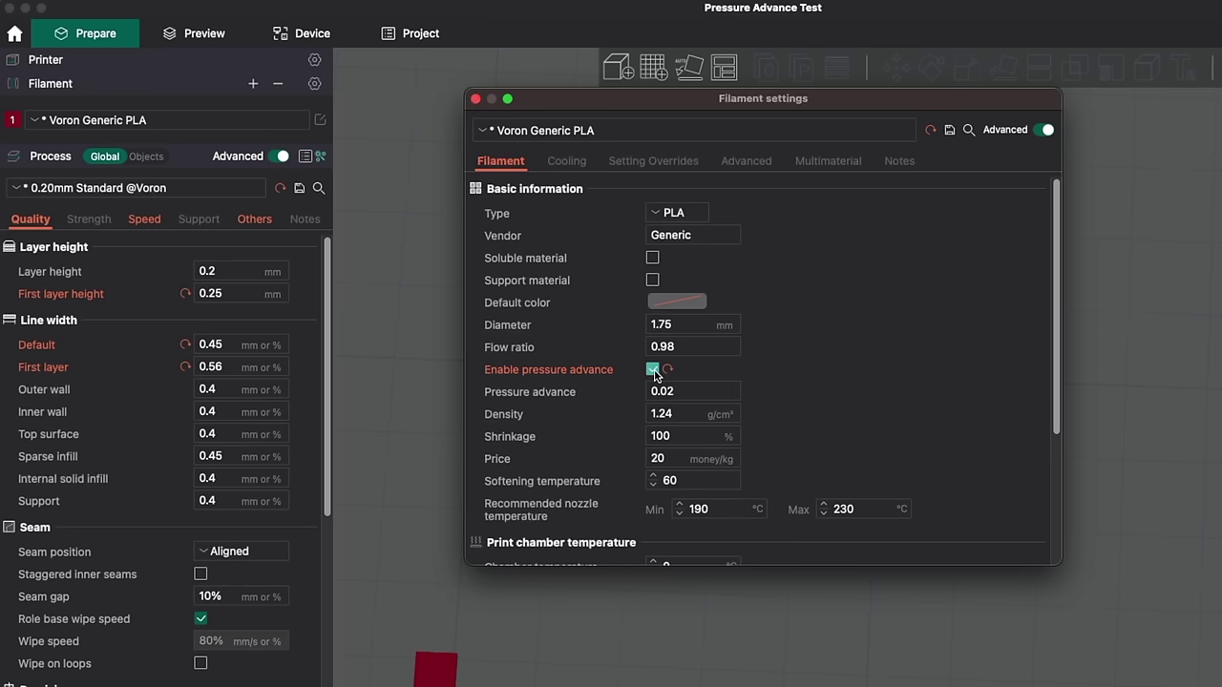
left_click(647, 392)
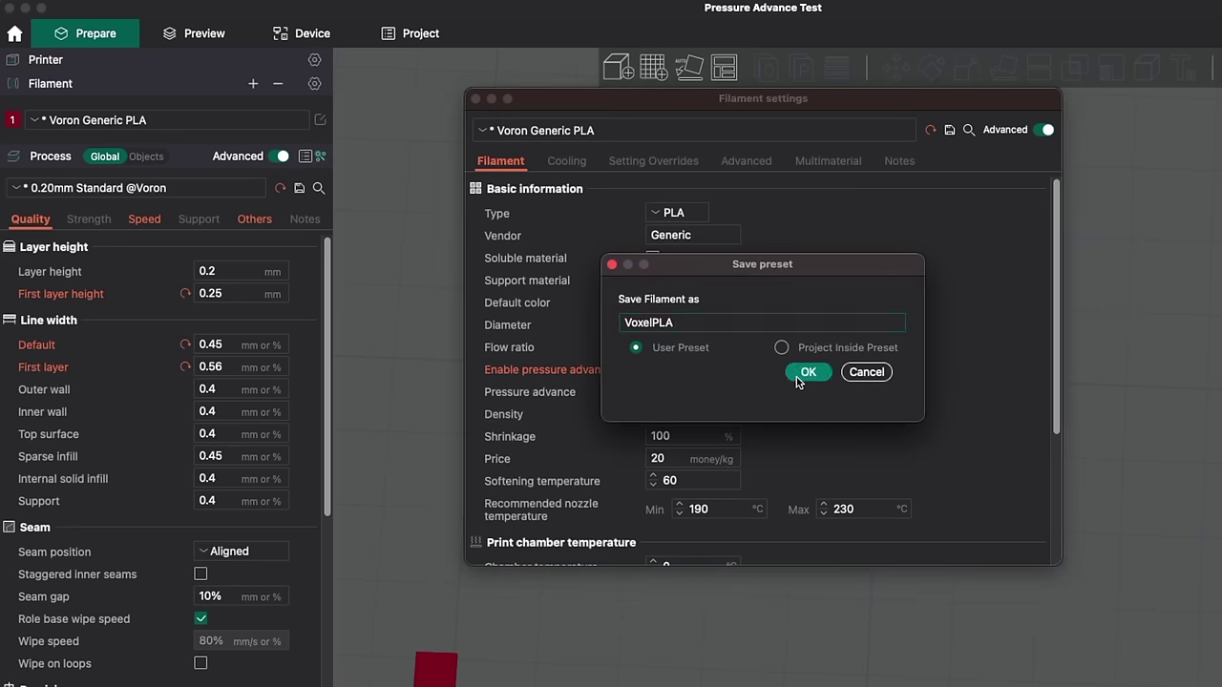
left_click(806, 372)
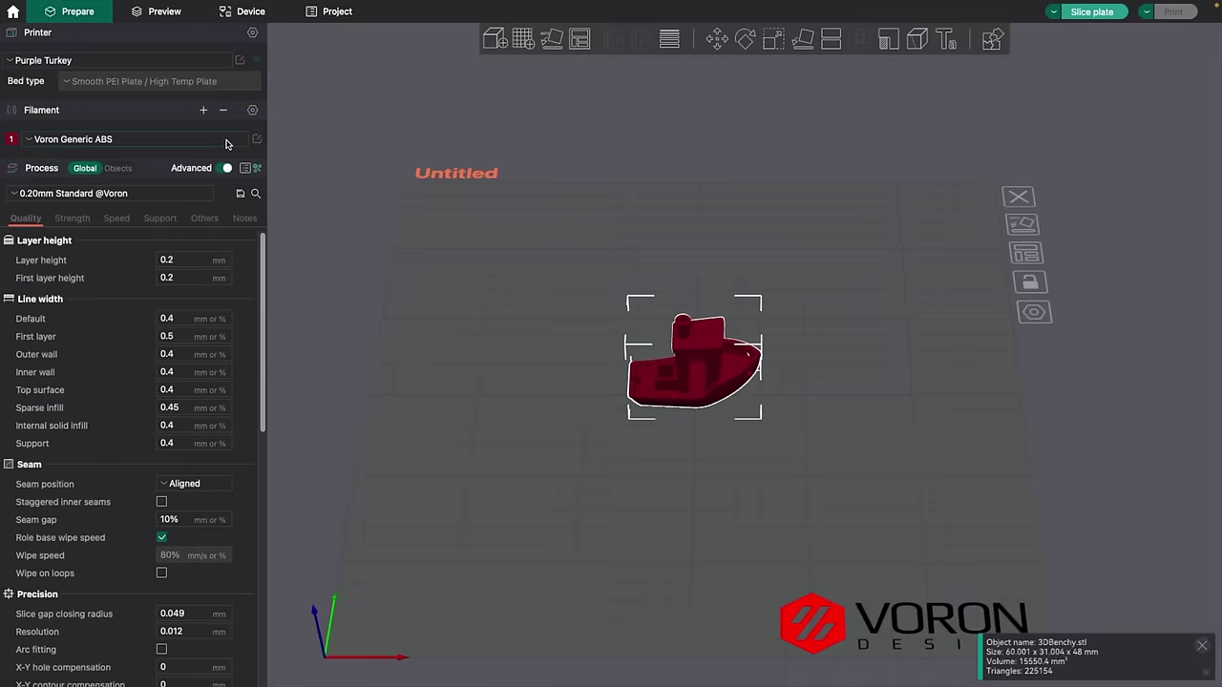
Apply the VoxelPLA filament preset to the 3DBenchy plate and slice it
left_click(227, 144)
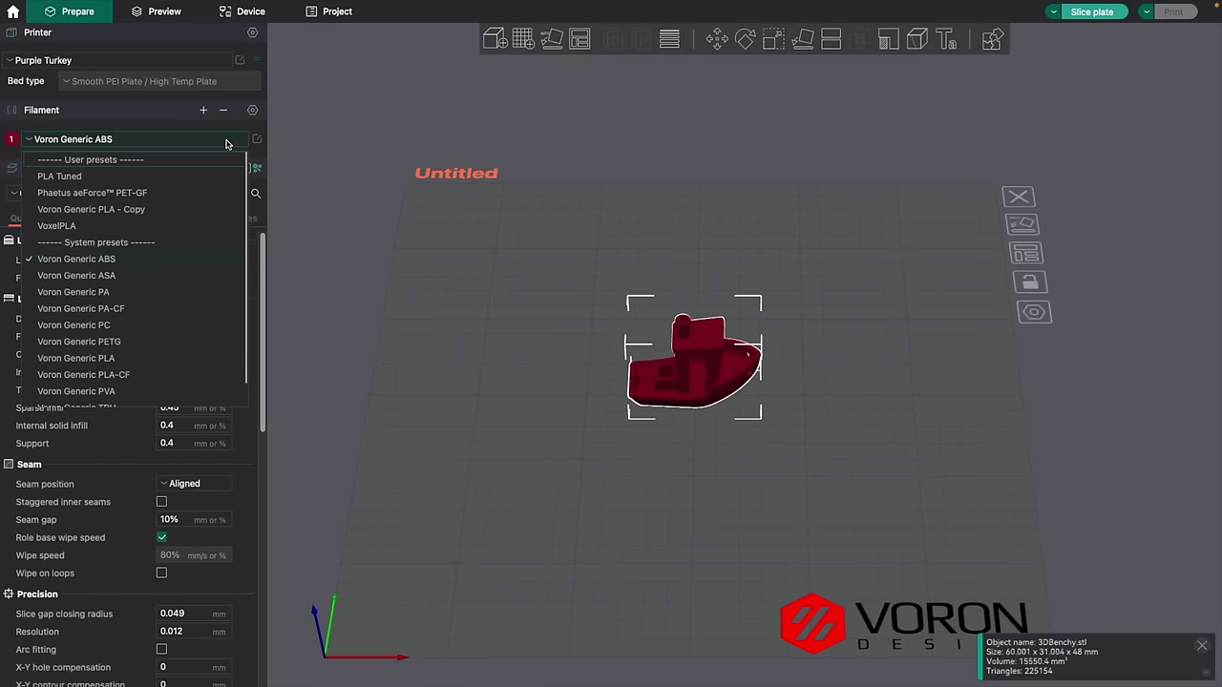
left_click(181, 223)
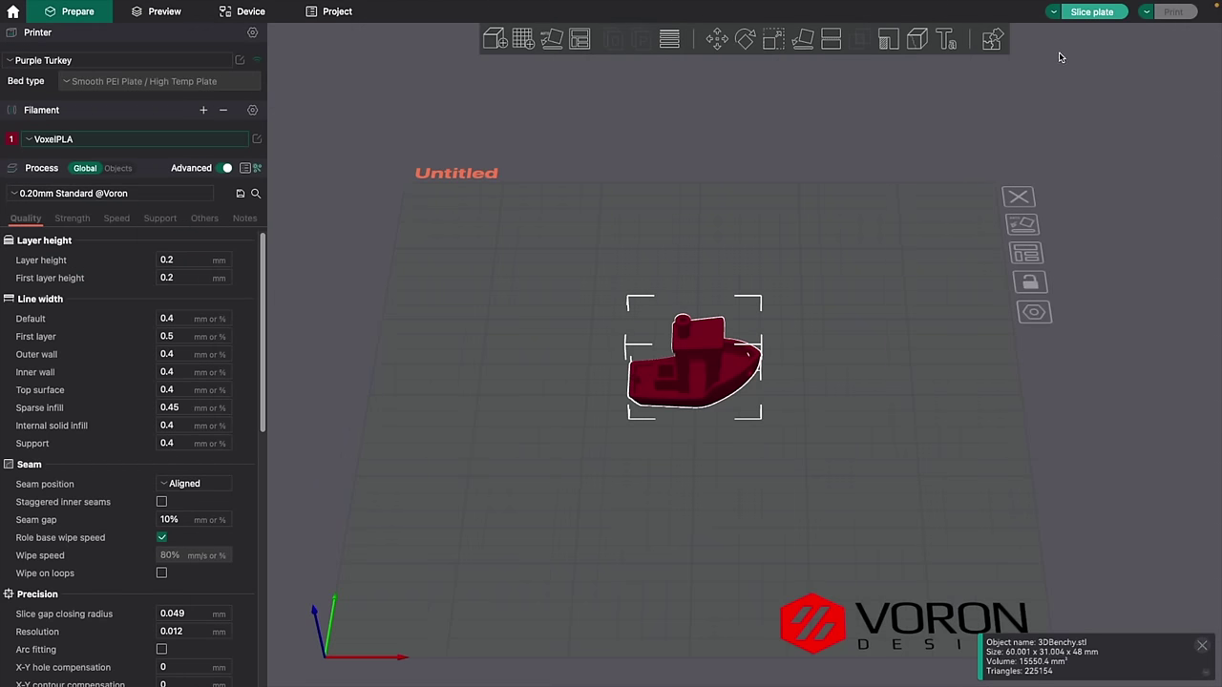
left_click(1091, 10)
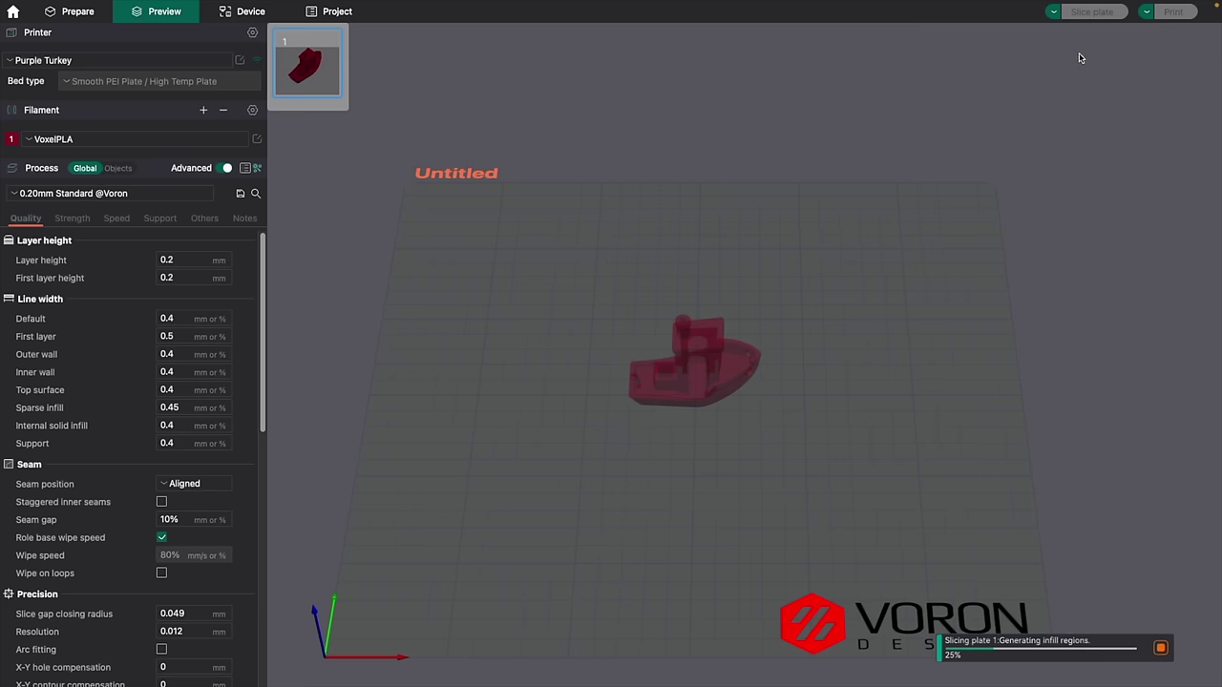